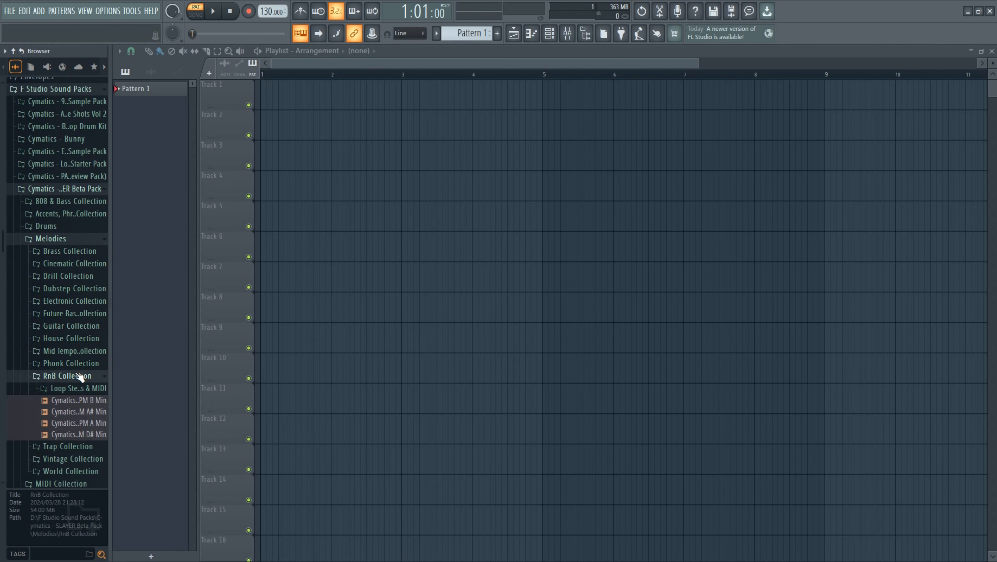
- Preview the Cymatics Bad Decisions 127 BPM B Min loop and place it at the start of Track 1 in the playlist
{"action": "left_click", "coordinate": [69, 400]}
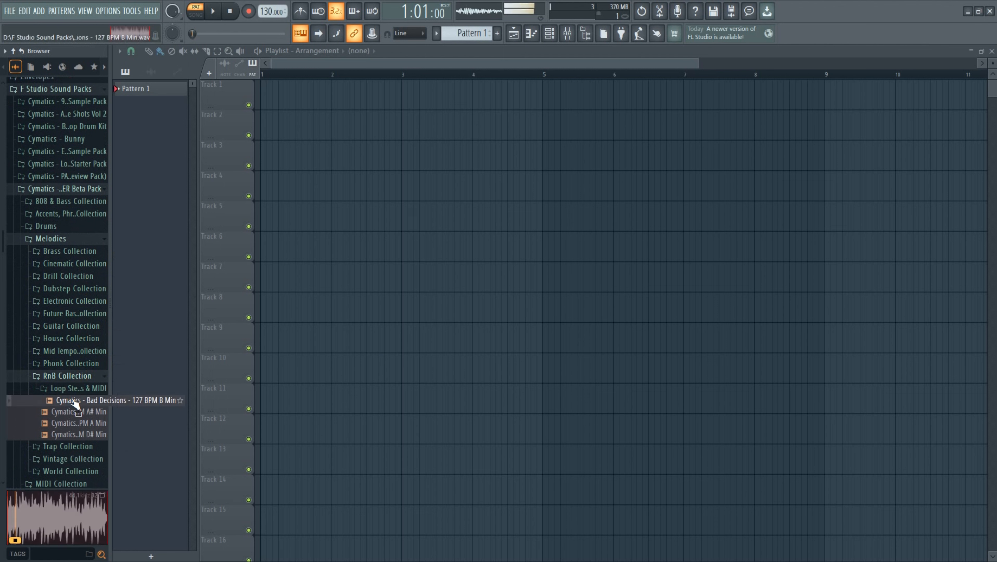
{"action": "left_click", "coordinate": [58, 401]}
{"action": "mouse_move", "coordinate": [59, 402]}
{"action": "left_mouse_down"}
{"action": "mouse_move", "coordinate": [230, 278]}
{"action": "mouse_move", "coordinate": [285, 194]}
{"action": "mouse_move", "coordinate": [275, 133]}
{"action": "mouse_move", "coordinate": [191, 259]}
{"action": "mouse_move", "coordinate": [63, 401]}
{"action": "left_mouse_up"}
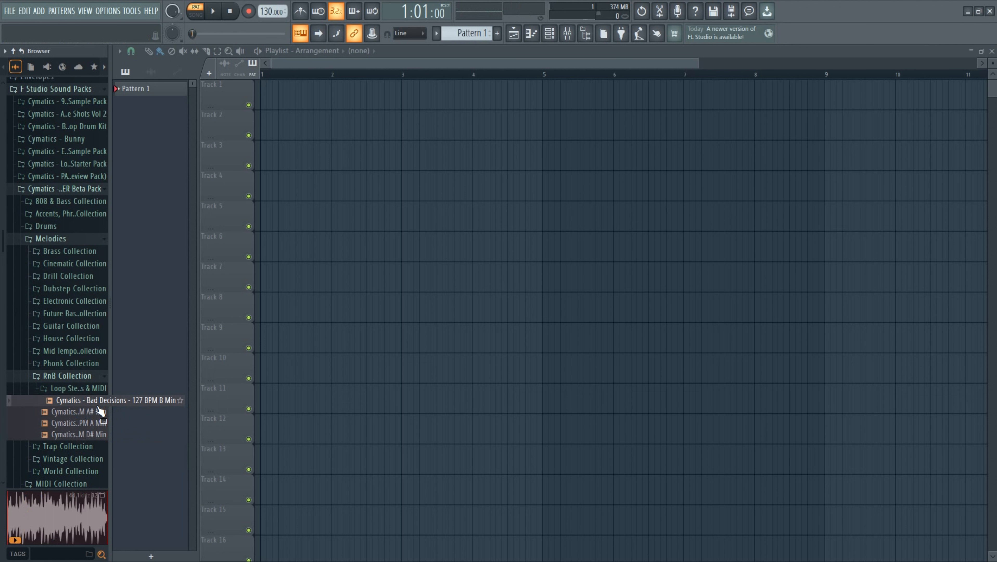
{"action": "left_click_drag", "start_coordinate": [101, 412], "coordinate": [263, 94]}
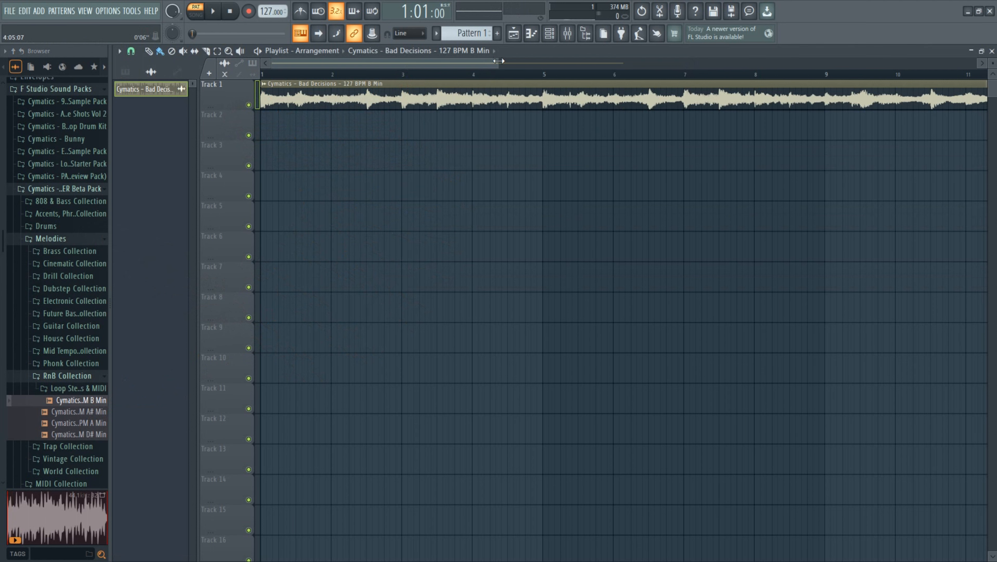
{"action": "left_click_drag", "start_coordinate": [499, 61], "coordinate": [366, 60]}
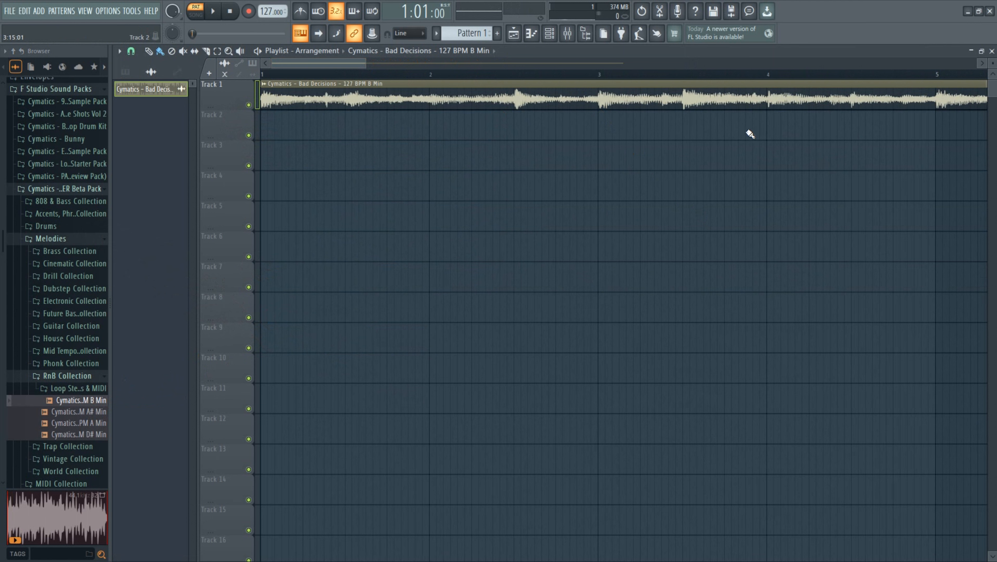
- Set the Bad Decisions audio clip's time-stretching mode to Stretch Pro
{"action": "double_click", "coordinate": [315, 100]}
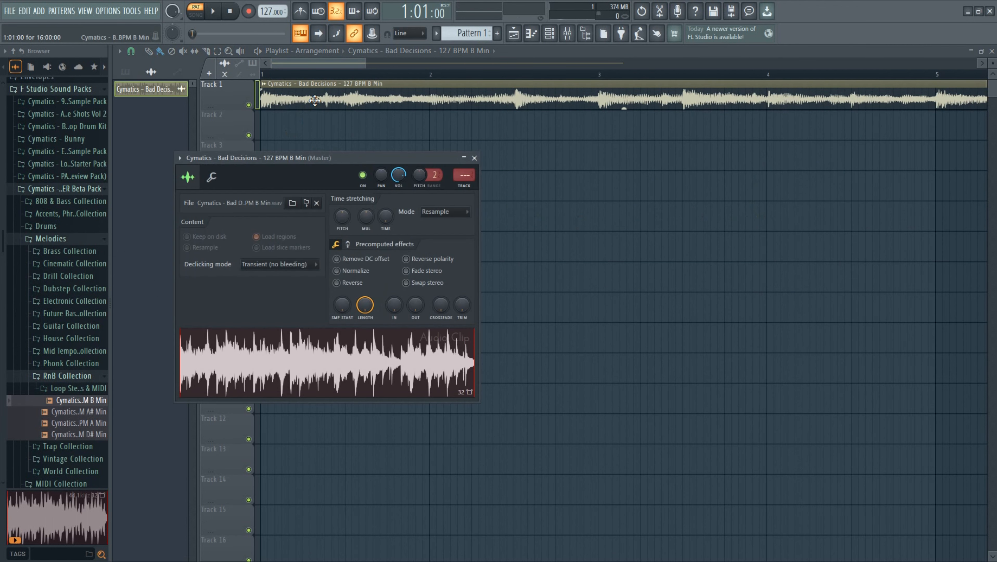
{"action": "left_click", "coordinate": [462, 213]}
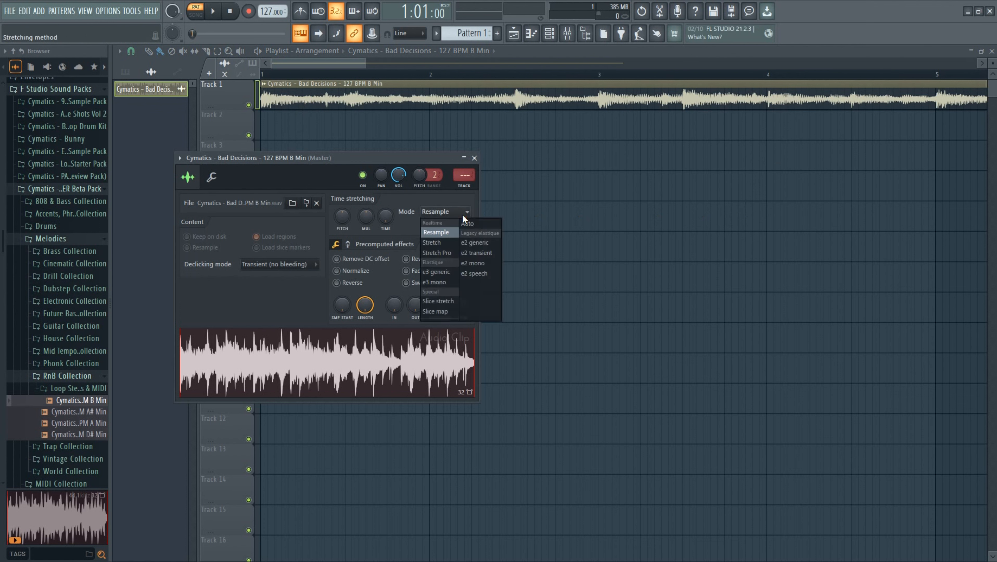
{"action": "left_click", "coordinate": [447, 253]}
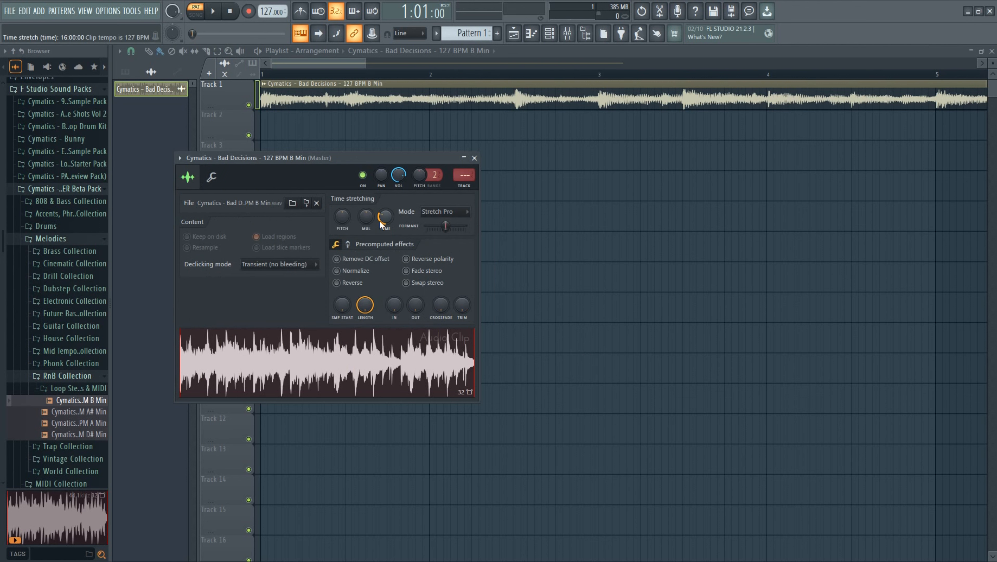
{"action": "right_click", "coordinate": [262, 84]}
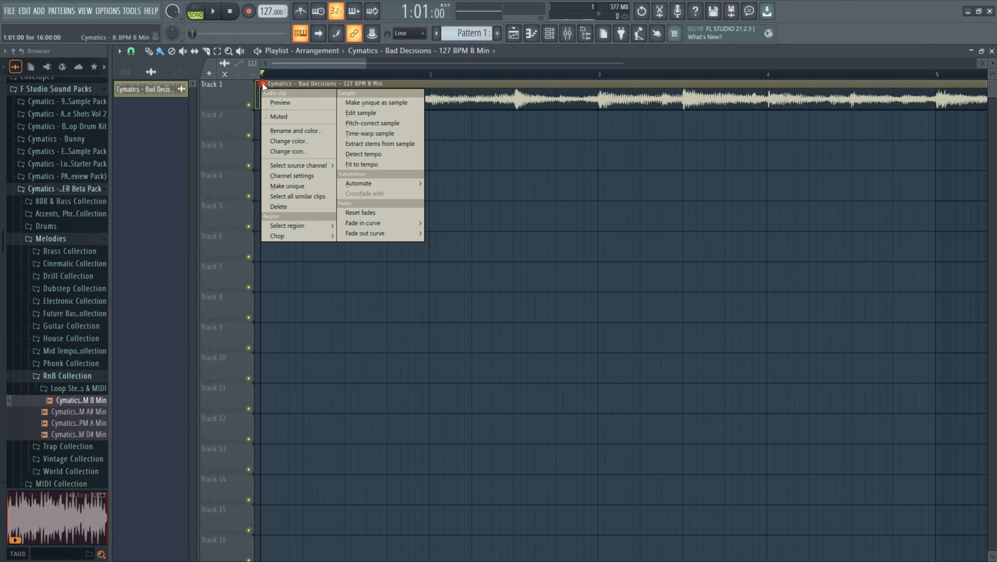
{"action": "mouse_move", "coordinate": [297, 232]}
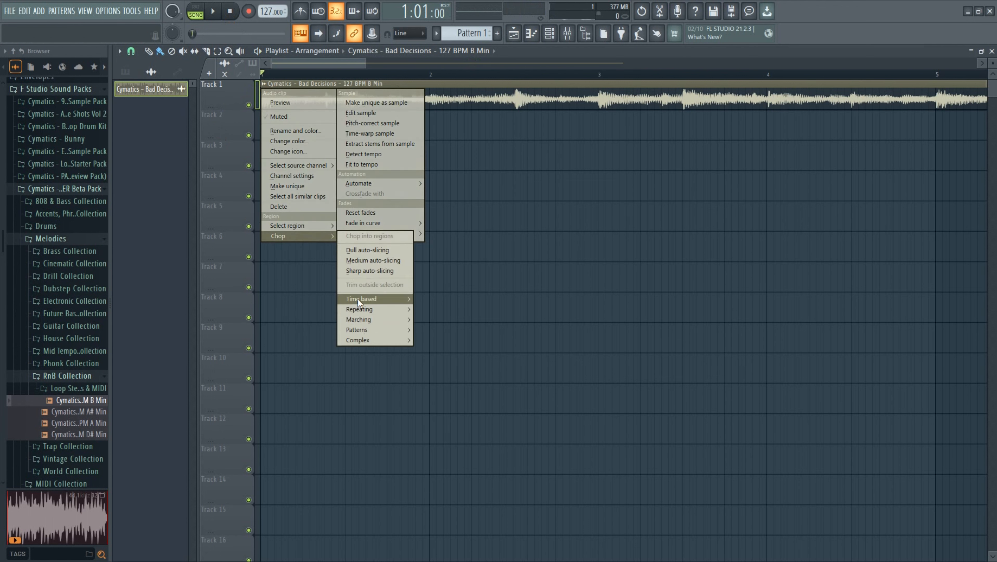
{"action": "mouse_move", "coordinate": [363, 299]}
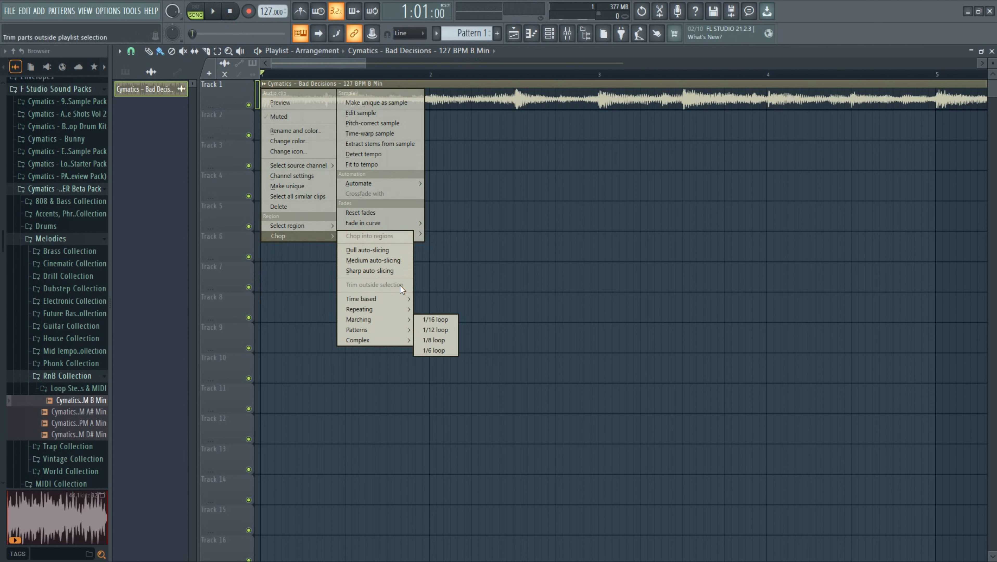
{"action": "left_click", "coordinate": [590, 52]}
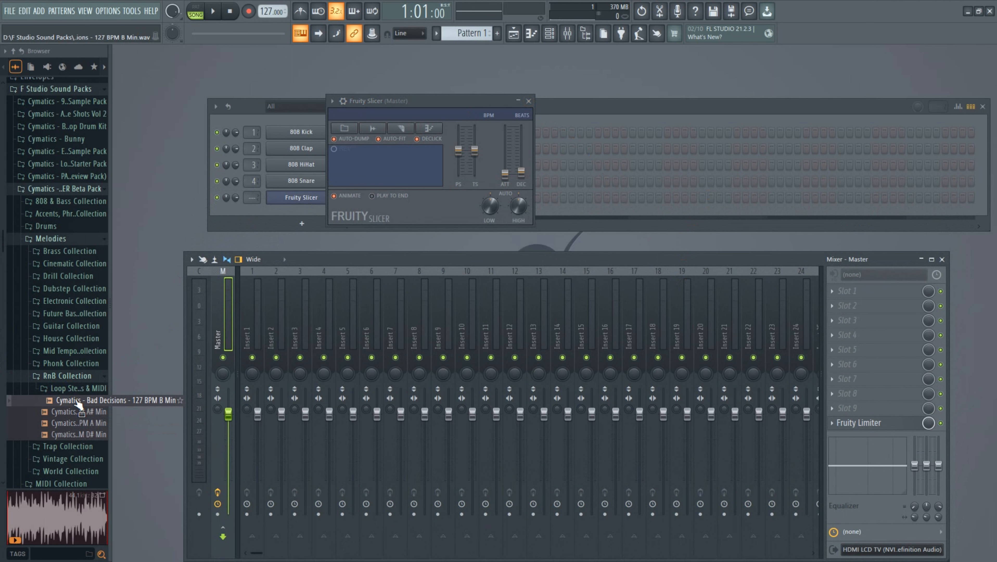
- Load the Bad Decisions loop into Fruity Slicer, enlarge the slicer, and slice the sample by beat
{"action": "left_click_drag", "start_coordinate": [79, 406], "coordinate": [413, 164]}
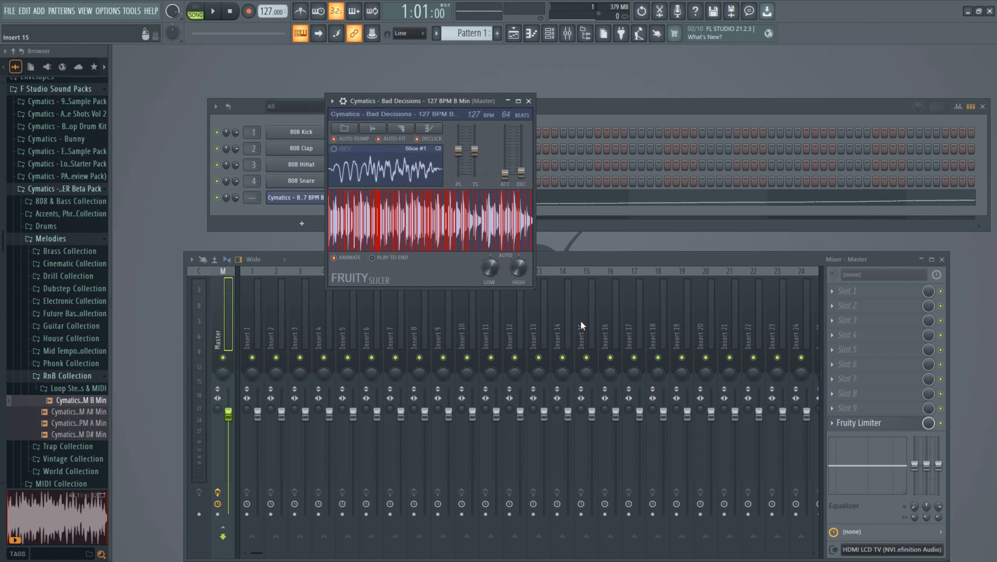
{"action": "left_click", "coordinate": [518, 101]}
{"action": "left_click", "coordinate": [188, 77]}
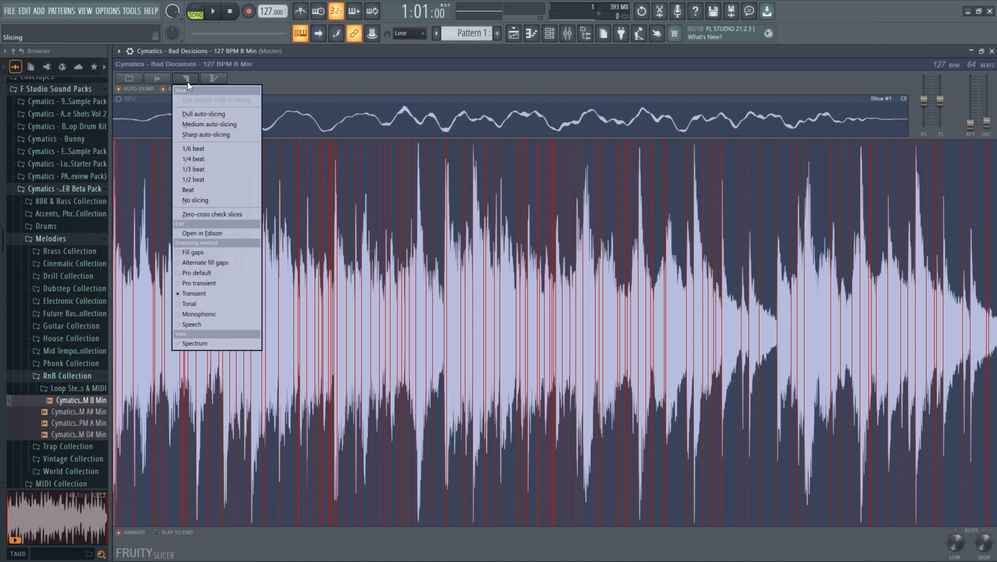
{"action": "left_click", "coordinate": [200, 192]}
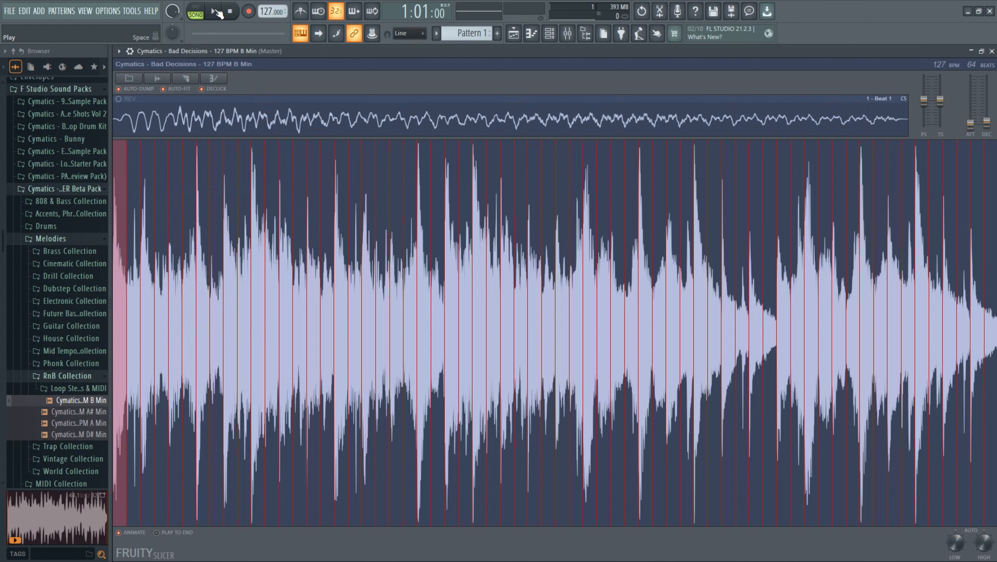
- Play the sliced loop in pattern mode and slightly raise the slices' attack and decay in Fruity Slicer
{"action": "left_click", "coordinate": [196, 7]}
{"action": "left_click", "coordinate": [215, 11]}
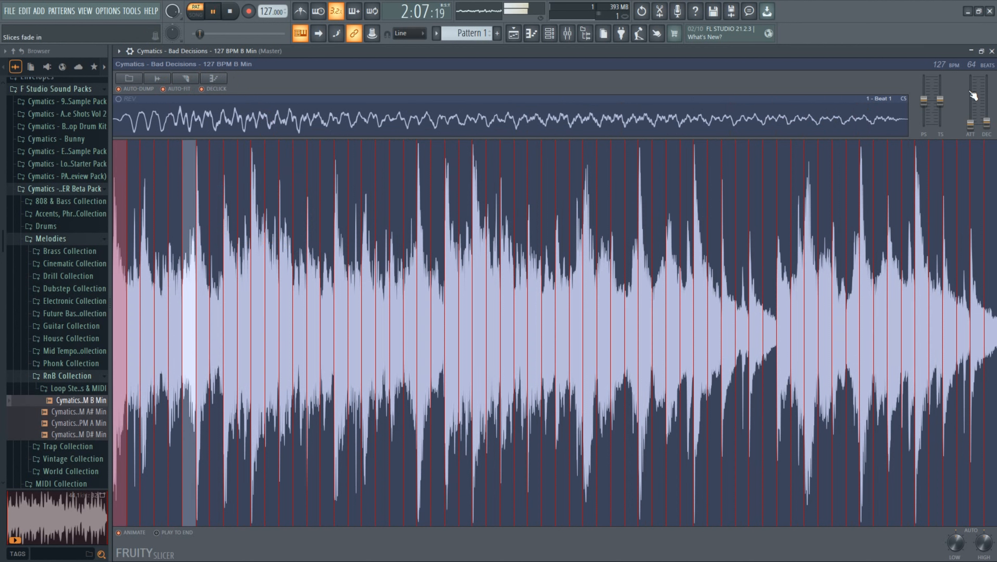
{"action": "left_click_drag", "start_coordinate": [970, 124], "coordinate": [968, 113]}
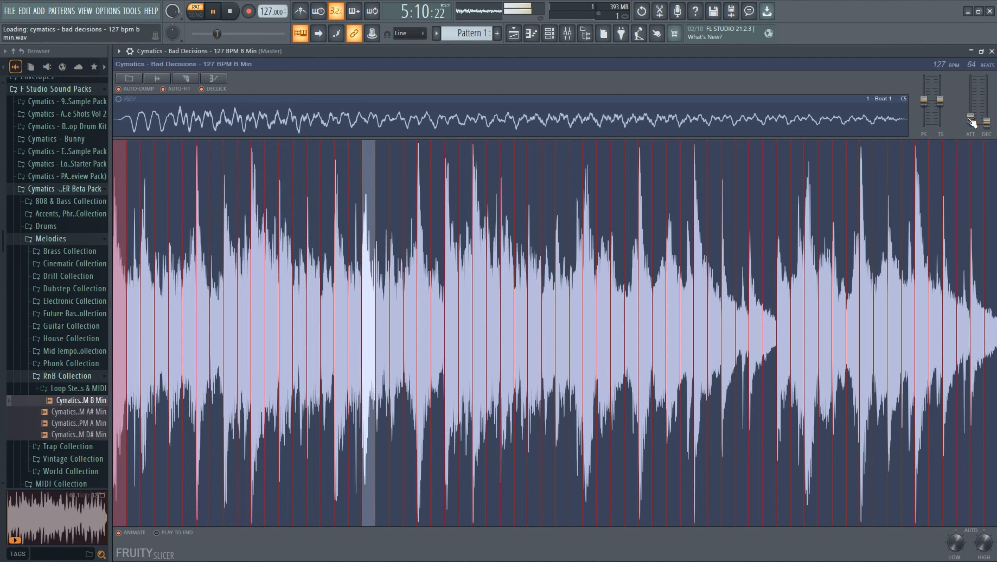
{"action": "left_click_drag", "start_coordinate": [983, 128], "coordinate": [20, 116]}
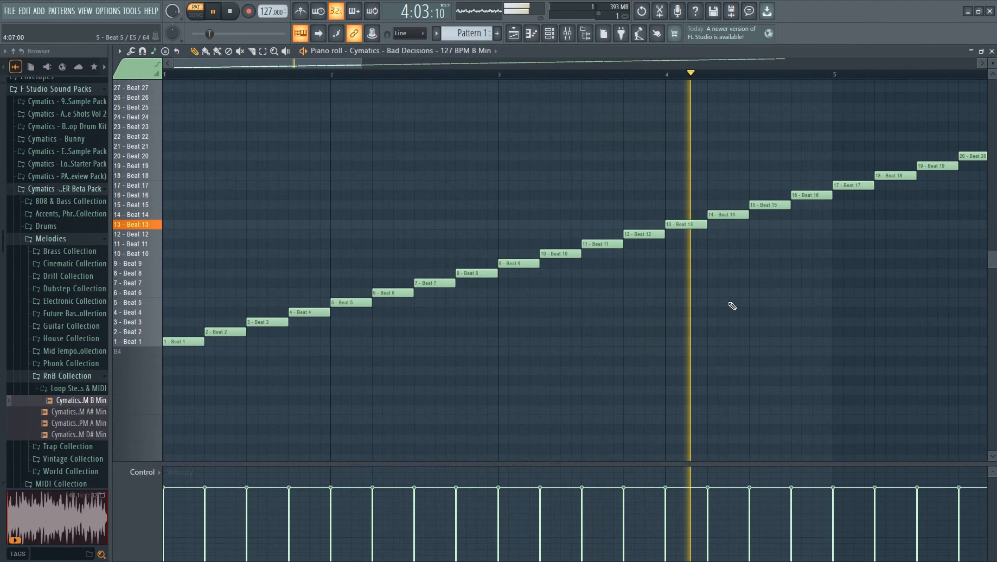
- Rearrange slices in the piano roll by moving the Beat 2 note up to Beat 6 and the Beat 5 note down to Beat 1
{"action": "scroll", "coordinate": [731, 306], "scroll_direction": "up", "scroll_amount": 1}
{"action": "scroll", "coordinate": [135, 311], "scroll_direction": "up", "scroll_amount": 4}
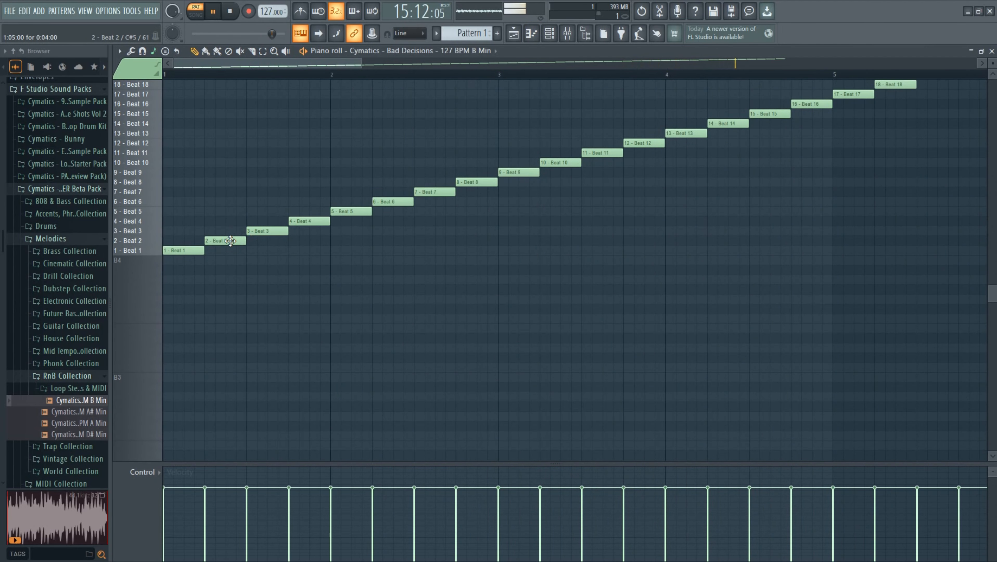
{"action": "left_click_drag", "start_coordinate": [229, 241], "coordinate": [232, 193]}
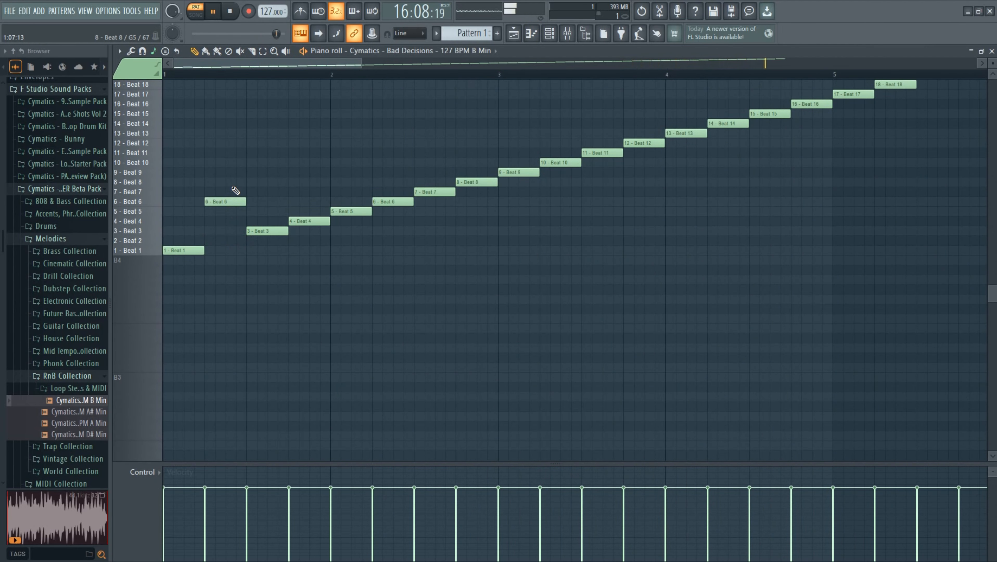
{"action": "left_click", "coordinate": [229, 11]}
{"action": "left_click", "coordinate": [213, 12]}
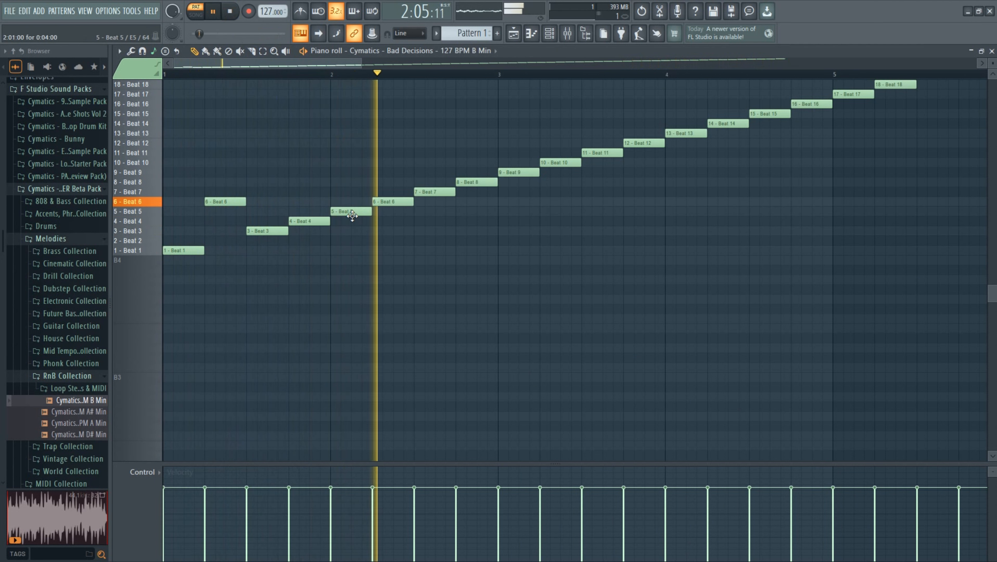
{"action": "left_click_drag", "start_coordinate": [352, 215], "coordinate": [352, 254]}
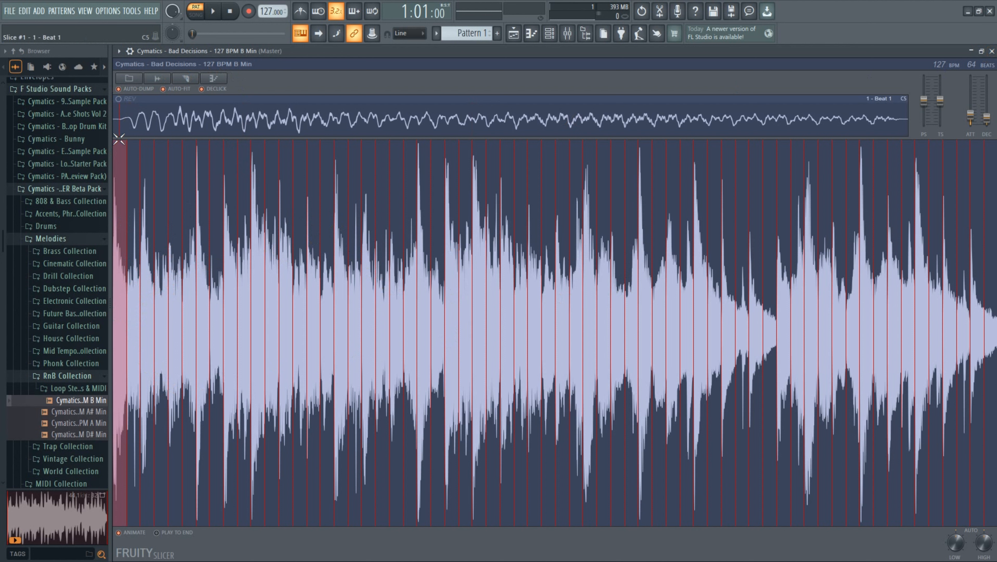
- Reverse the Beat 1, Beat 3 and Beat 27 slices in Fruity Slicer and play the pattern
{"action": "left_click", "coordinate": [118, 99]}
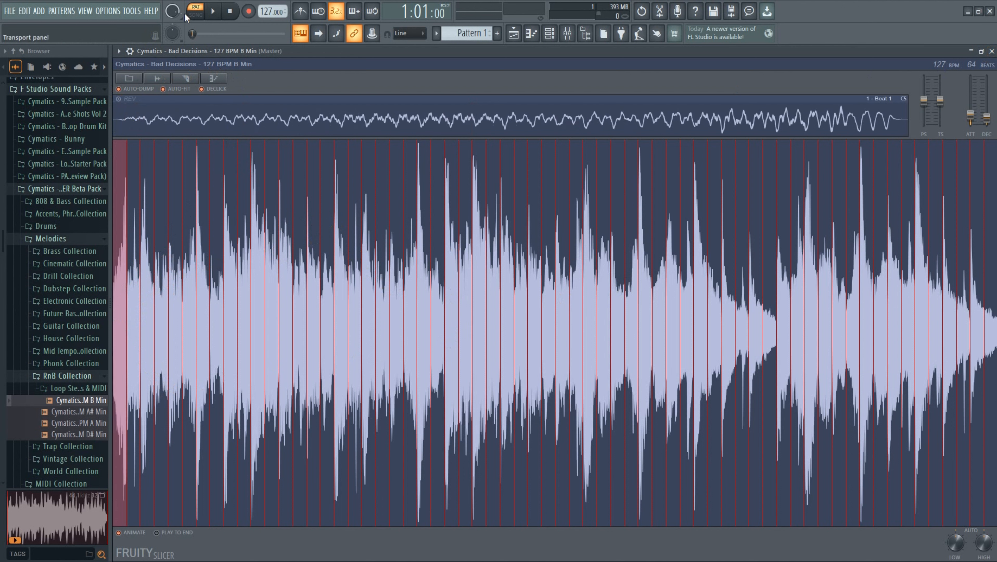
{"action": "left_click", "coordinate": [148, 282]}
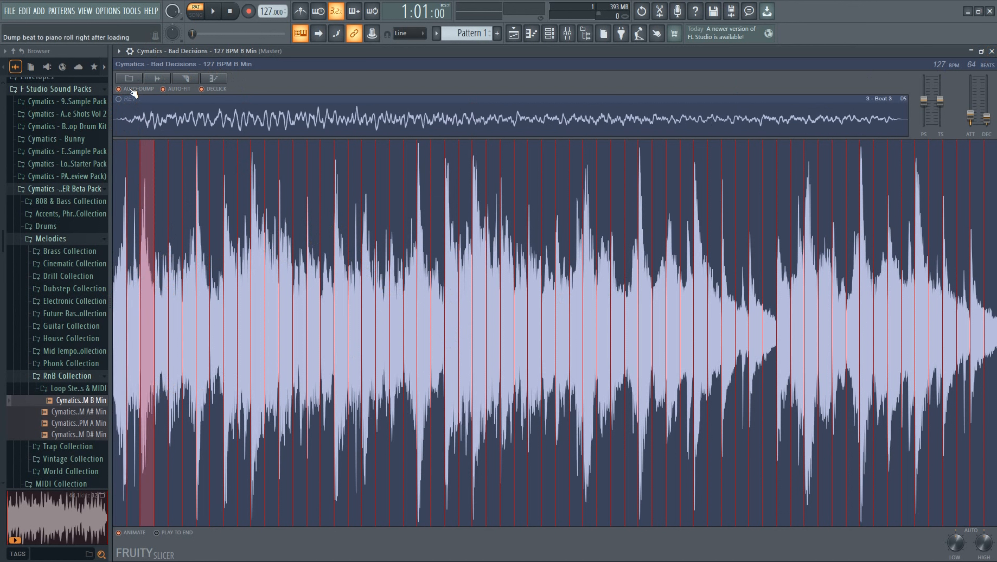
{"action": "left_click", "coordinate": [125, 99]}
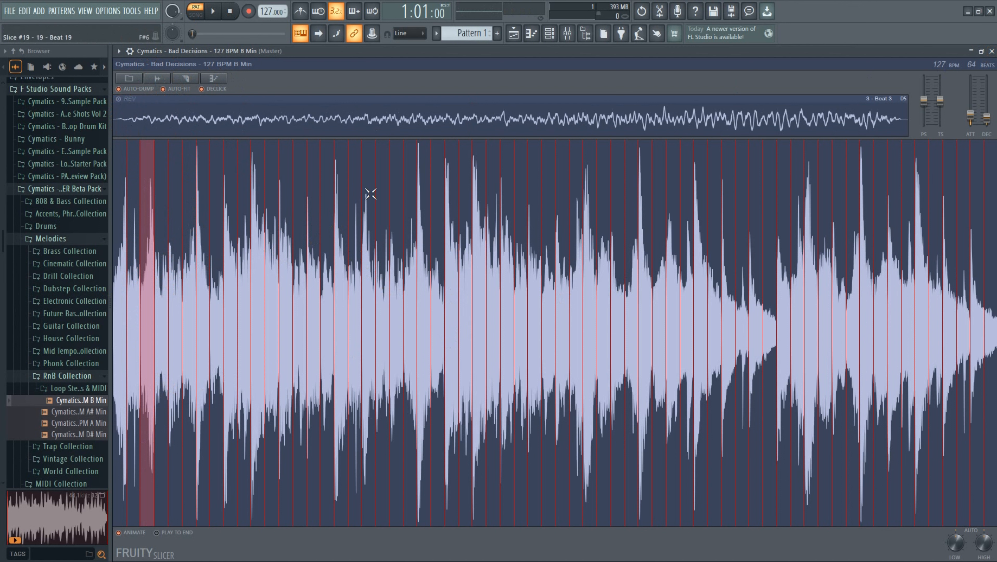
{"action": "left_click", "coordinate": [479, 277]}
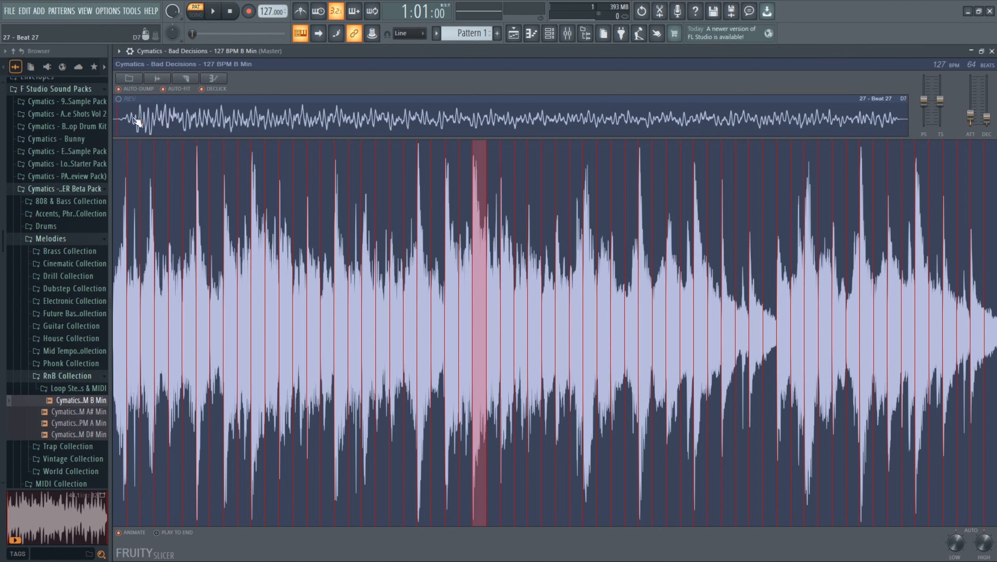
{"action": "left_click", "coordinate": [130, 102]}
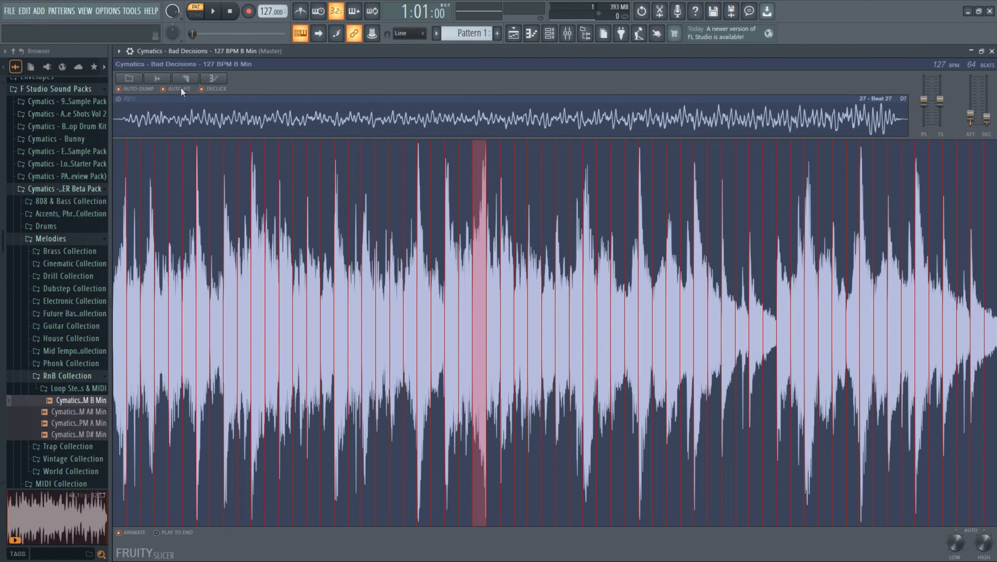
{"action": "left_click", "coordinate": [214, 12]}
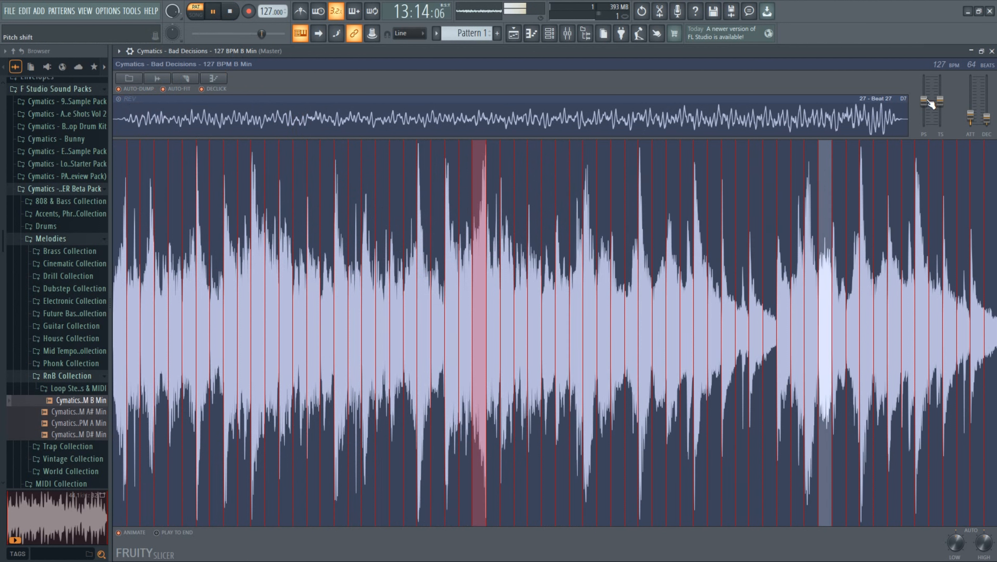
- Try a slightly higher pitch shift on all slices and replay the pattern from the start
{"action": "left_click_drag", "start_coordinate": [926, 99], "coordinate": [929, 87]}
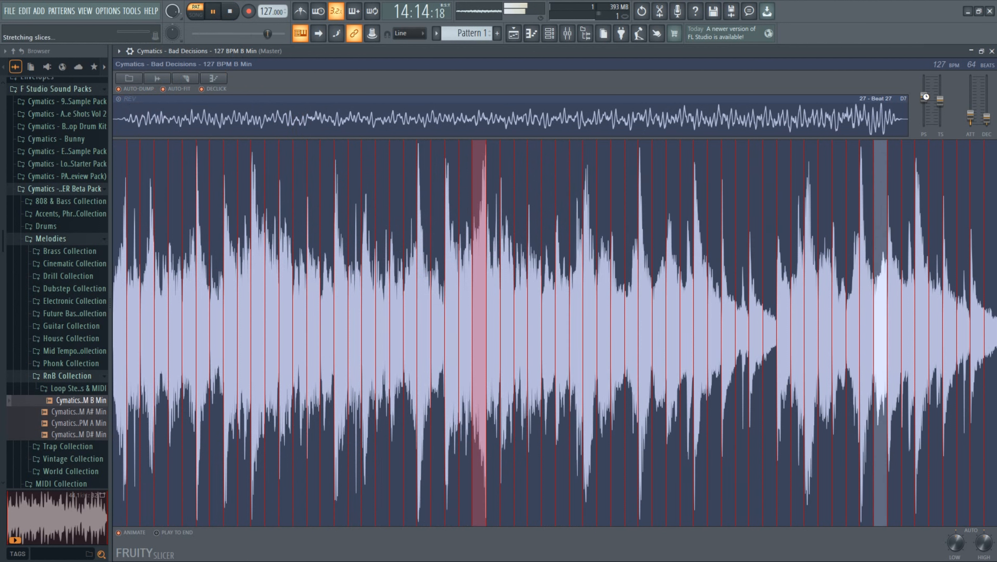
{"action": "left_click", "coordinate": [230, 11]}
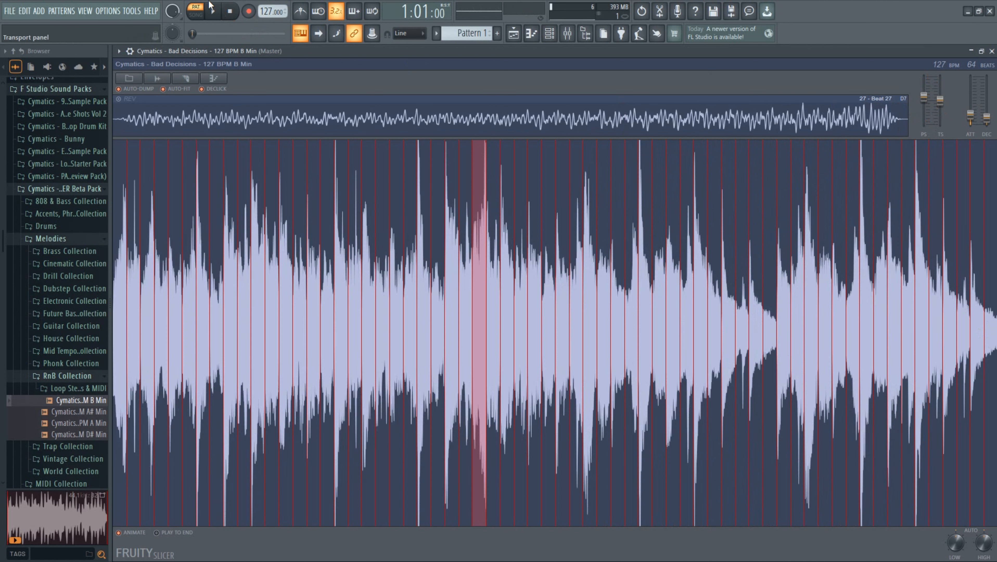
{"action": "left_click", "coordinate": [213, 9]}
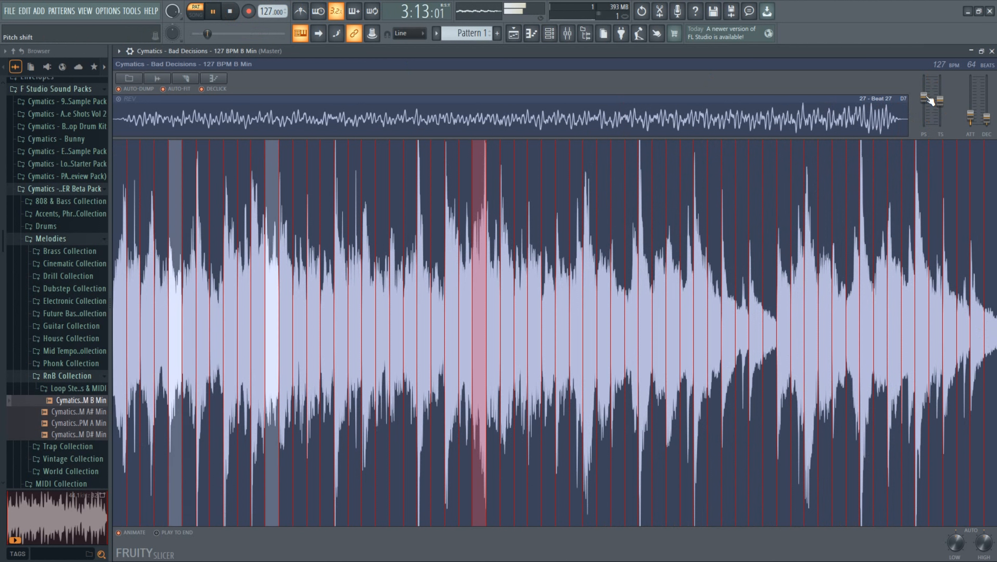
- Lower Fruity Slicer's pitch shift, replay the pattern, and try the time-stretch control during playback
{"action": "left_click_drag", "start_coordinate": [927, 102], "coordinate": [912, 135]}
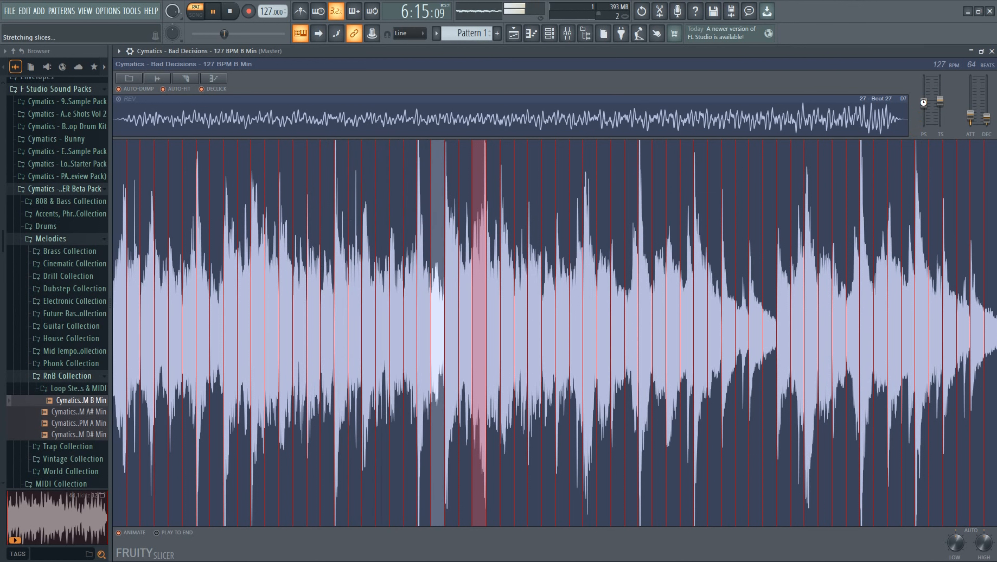
{"action": "left_click", "coordinate": [229, 12]}
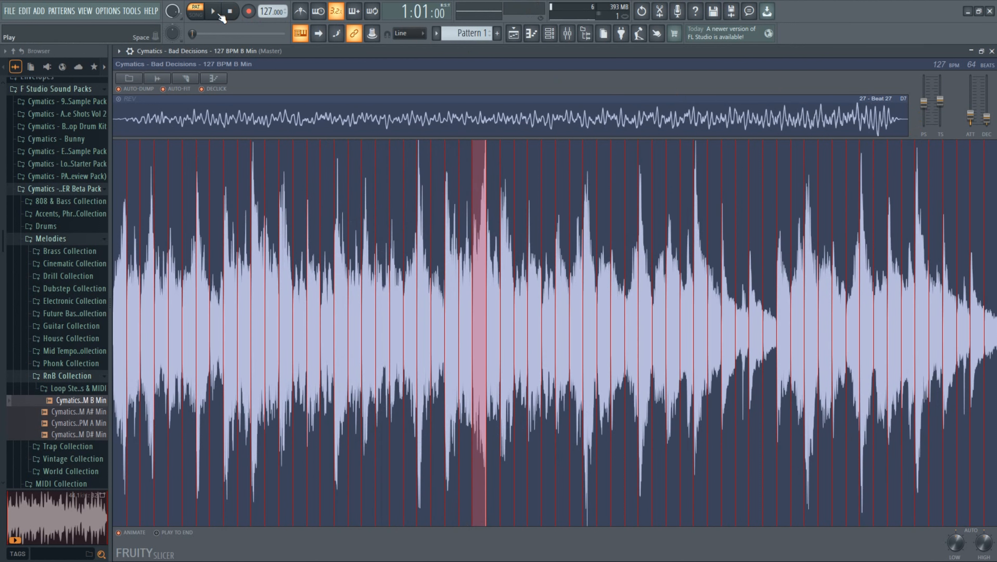
{"action": "left_click", "coordinate": [216, 13]}
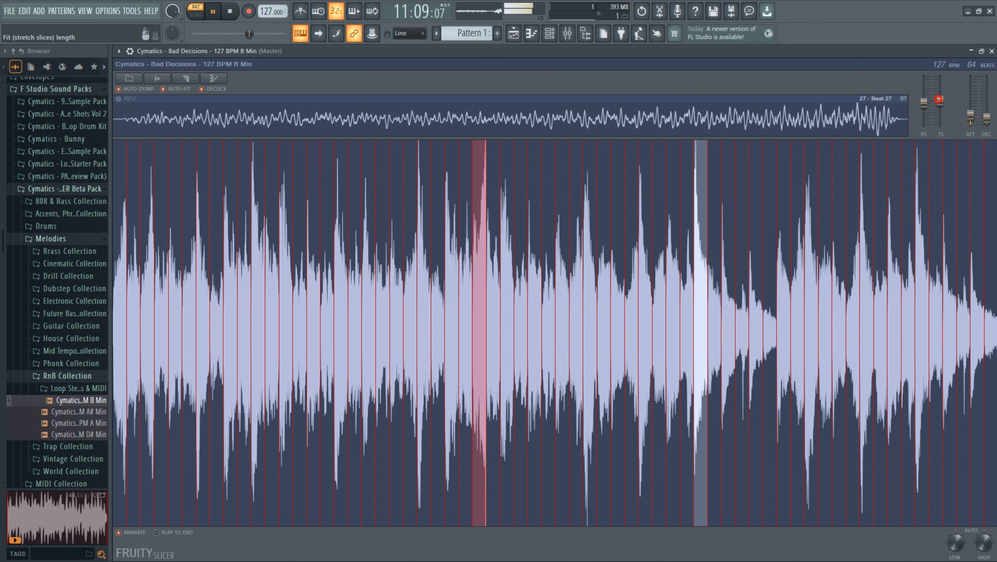
{"action": "left_click_drag", "start_coordinate": [940, 100], "coordinate": [939, 98]}
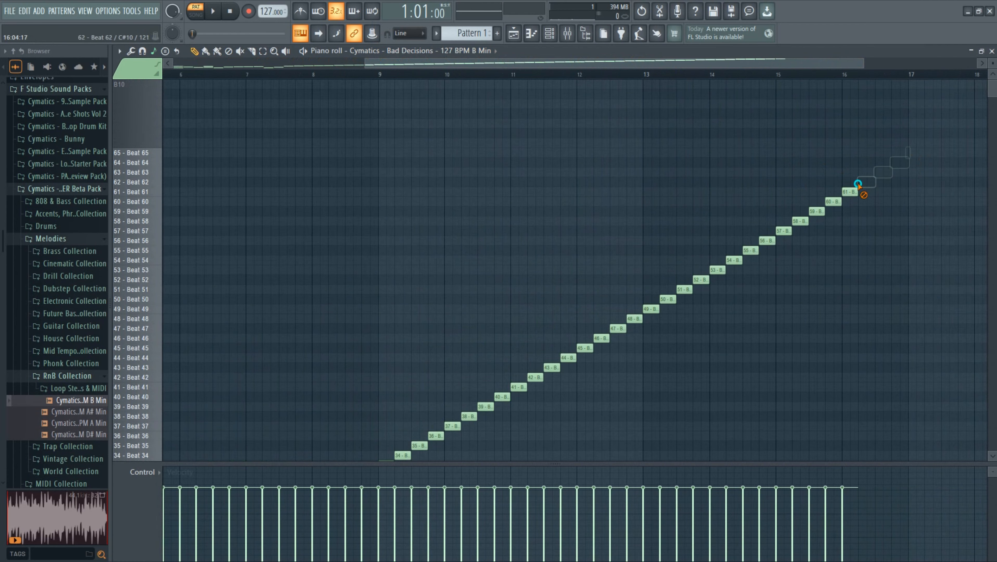
- Delete the ascending slice notes from bar 9 onward in the piano roll, shortening the melody to eight bars
{"action": "mouse_move", "coordinate": [858, 184]}
{"action": "left_mouse_down"}
{"action": "mouse_move", "coordinate": [725, 253]}
{"action": "mouse_move", "coordinate": [672, 289]}
{"action": "mouse_move", "coordinate": [733, 261]}
{"action": "mouse_move", "coordinate": [693, 293]}
{"action": "mouse_move", "coordinate": [503, 401]}
{"action": "mouse_move", "coordinate": [439, 381]}
{"action": "left_mouse_up"}
{"action": "scroll", "coordinate": [490, 303], "scroll_direction": "down", "scroll_amount": 5}
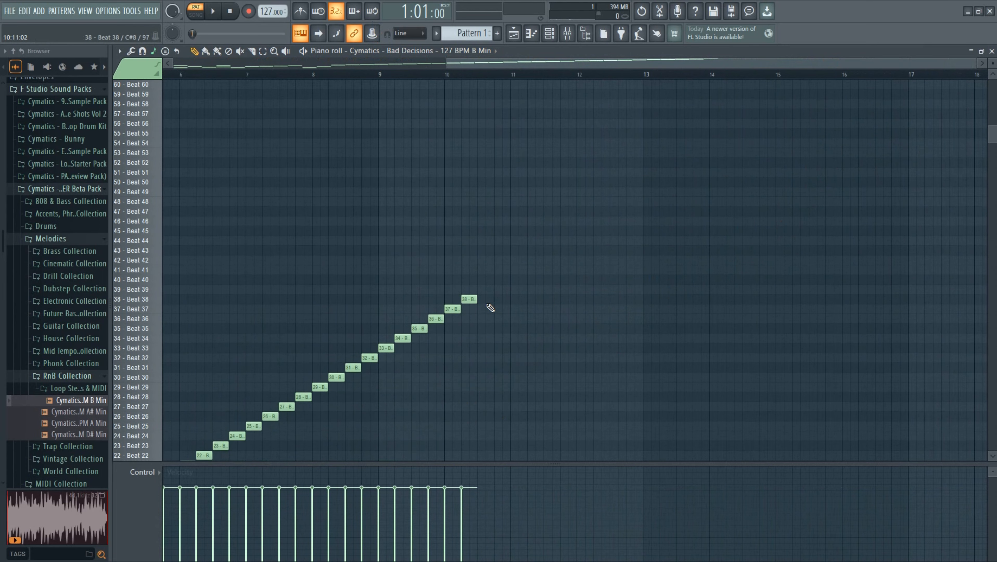
{"action": "mouse_move", "coordinate": [496, 237]}
{"action": "left_mouse_down"}
{"action": "mouse_move", "coordinate": [397, 325]}
{"action": "mouse_move", "coordinate": [360, 297]}
{"action": "mouse_move", "coordinate": [383, 327]}
{"action": "left_mouse_up"}
{"action": "scroll", "coordinate": [387, 321], "scroll_direction": "down", "scroll_amount": 5}
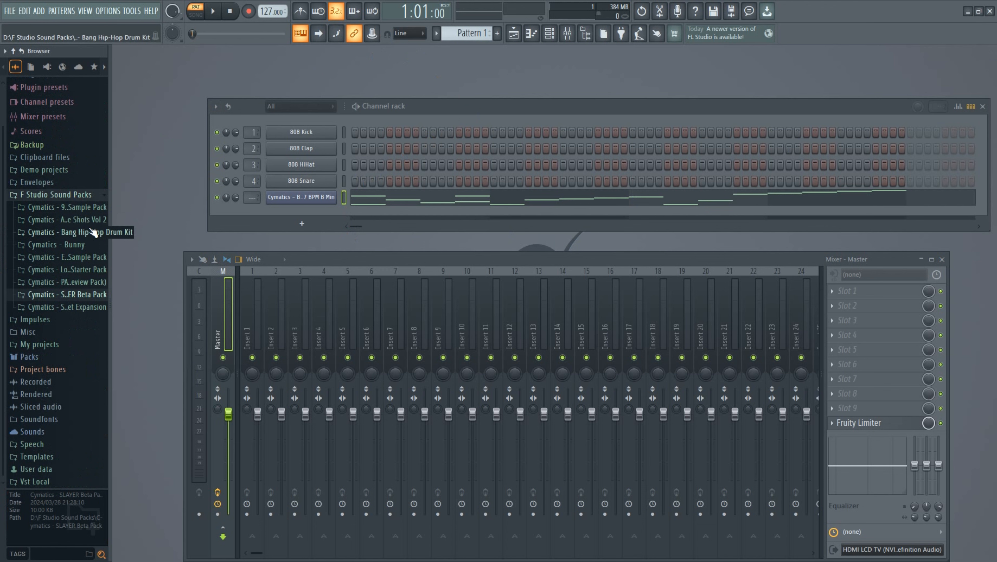
- Open the Cymatics 9God Hip Hop Sample Pack folder in the browser and play the chopped melody pattern together with the drums
{"action": "left_click", "coordinate": [84, 213]}
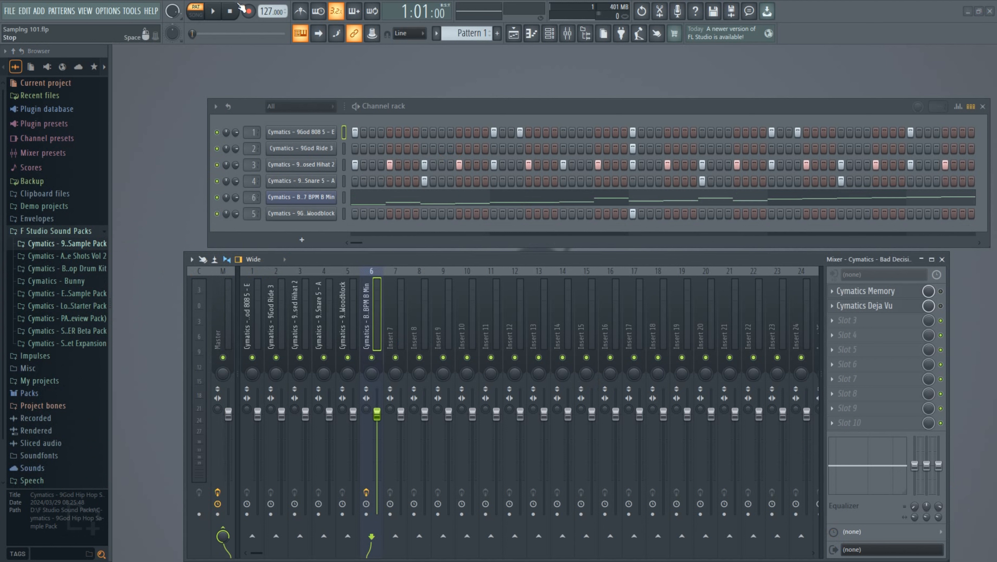
{"action": "left_click", "coordinate": [213, 12]}
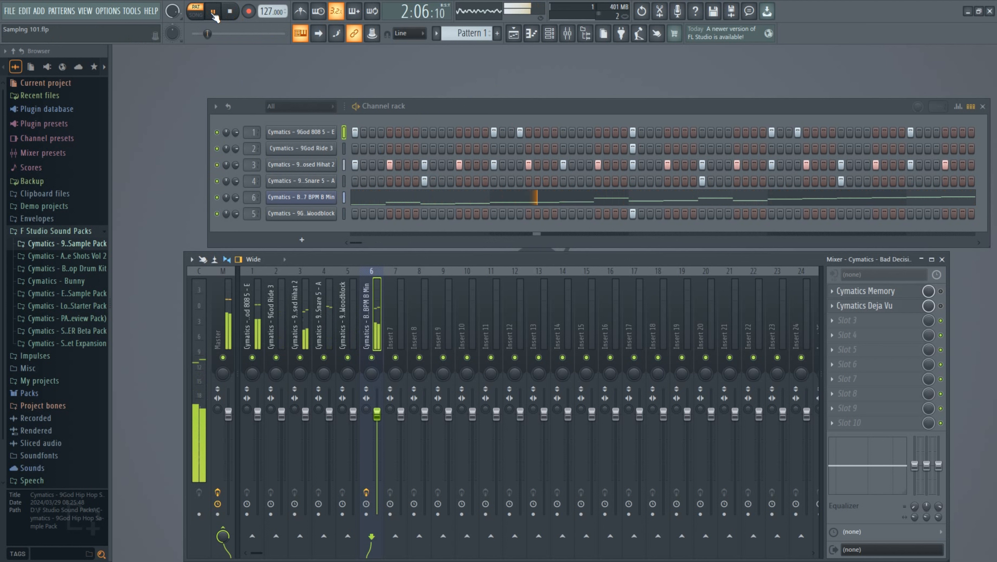
{"action": "left_click", "coordinate": [232, 11]}
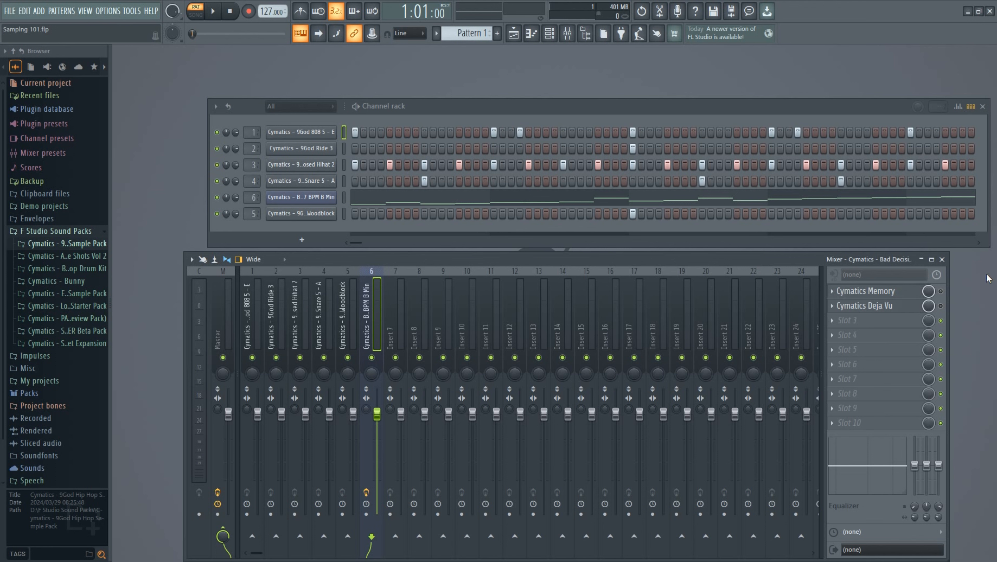
- Audition the pattern with Cymatics Memory open on the melody's mixer track, close the plugin and replay the full pattern
{"action": "left_click", "coordinate": [905, 295]}
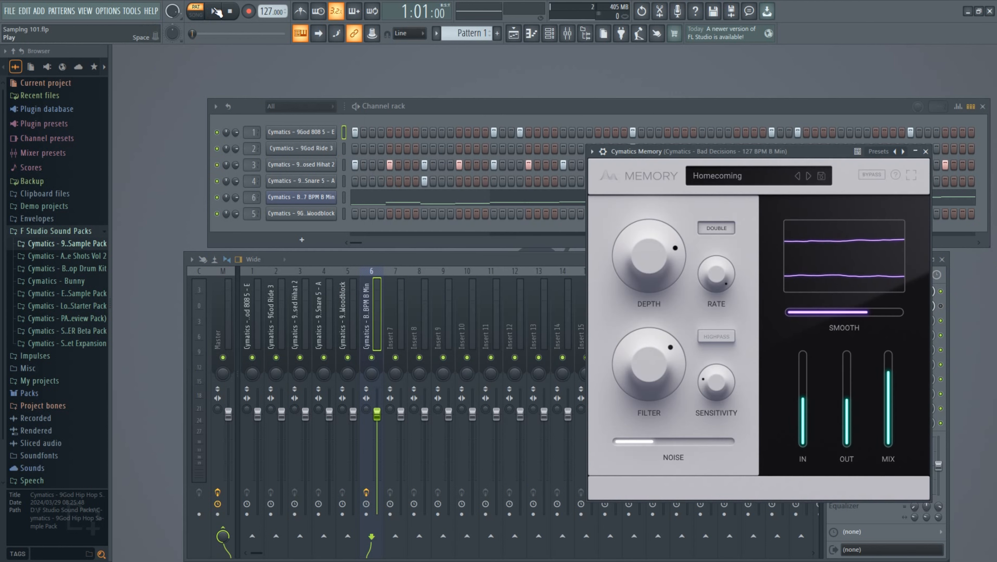
{"action": "left_click", "coordinate": [216, 12]}
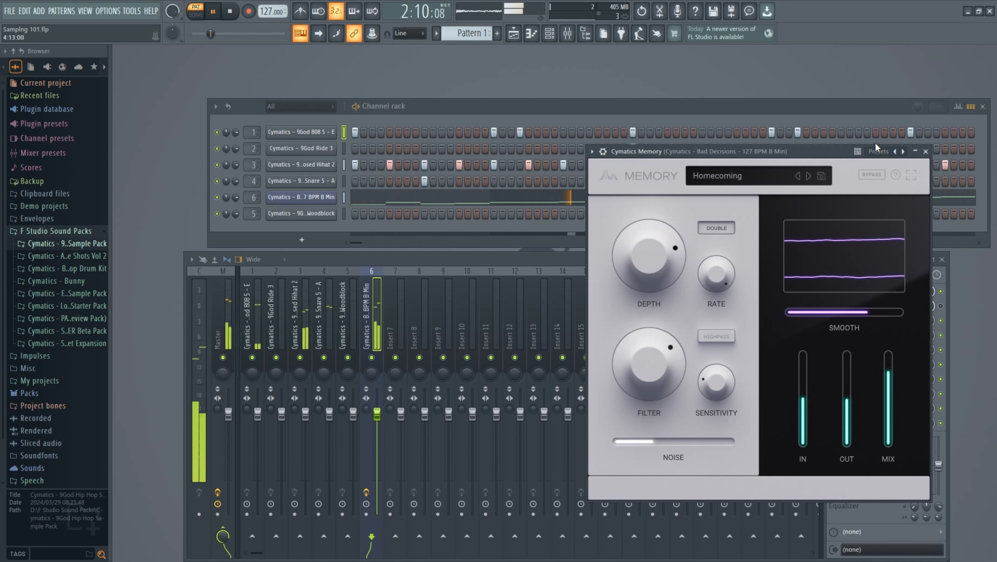
{"action": "left_click", "coordinate": [925, 152]}
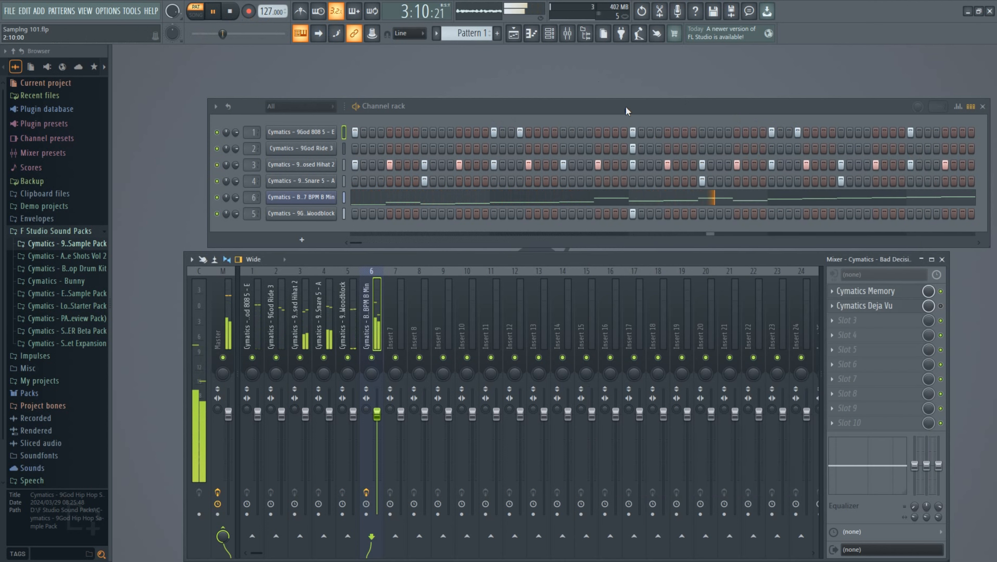
{"action": "left_click", "coordinate": [232, 13]}
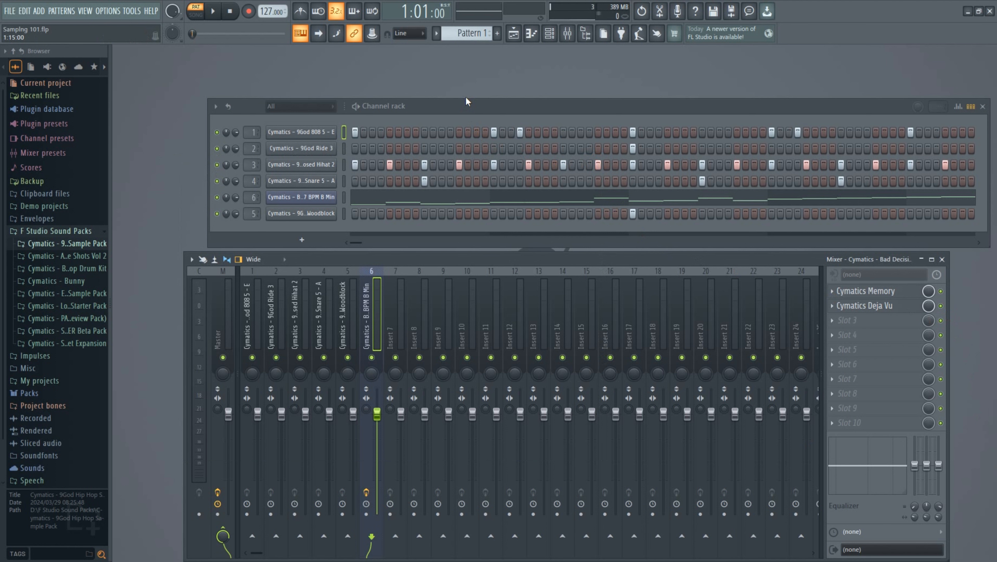
{"action": "key", "text": "space"}
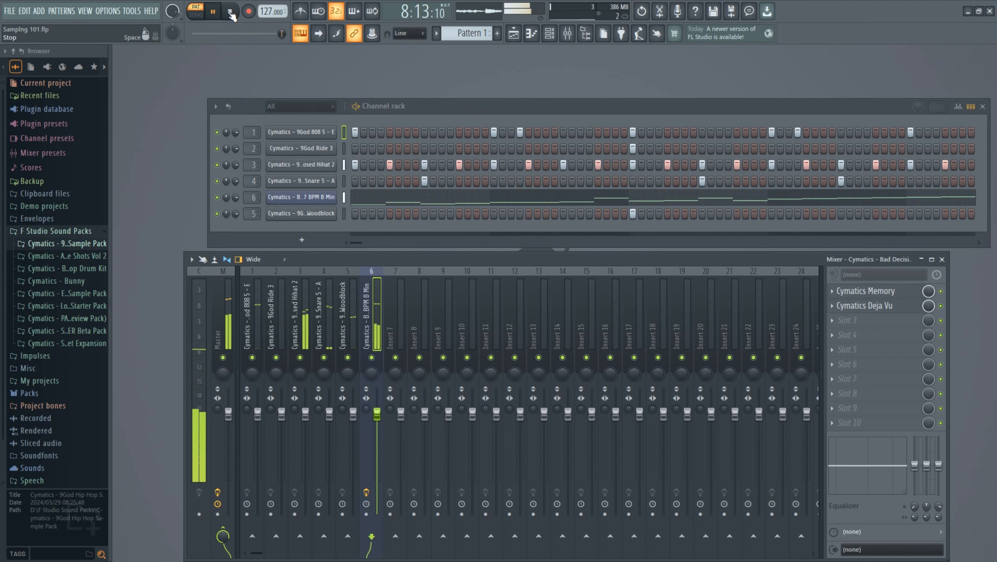
{"action": "left_click", "coordinate": [230, 13]}
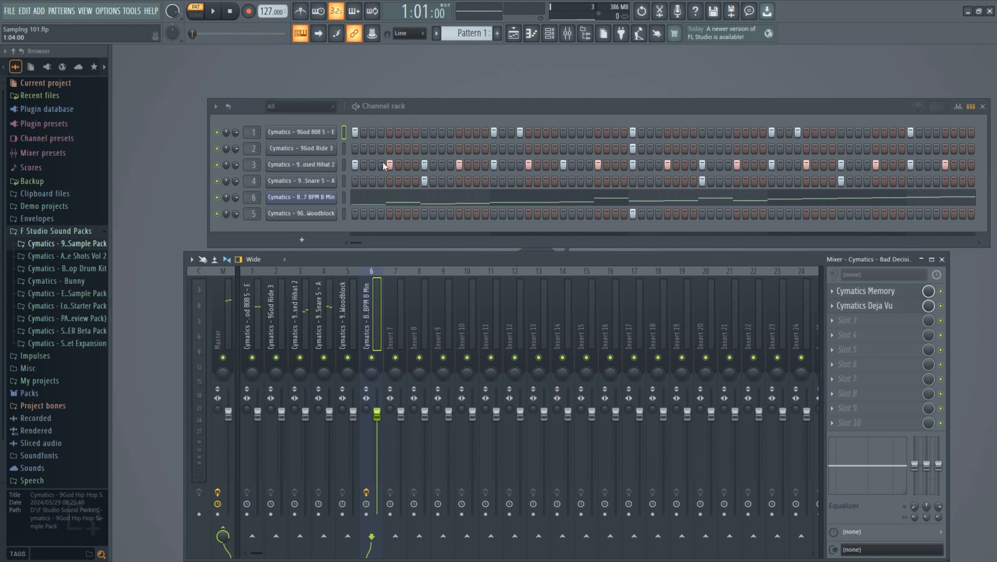
- Open the piano roll of the 9God 808 5 - E channel and select its notes from bar 1 through bar 6
{"action": "right_click", "coordinate": [325, 136]}
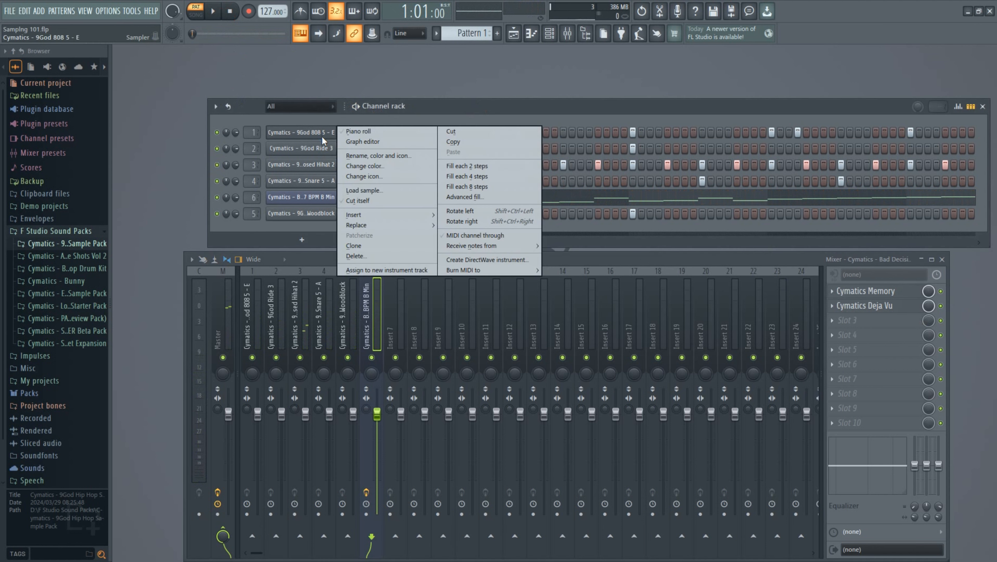
{"action": "left_click", "coordinate": [351, 133]}
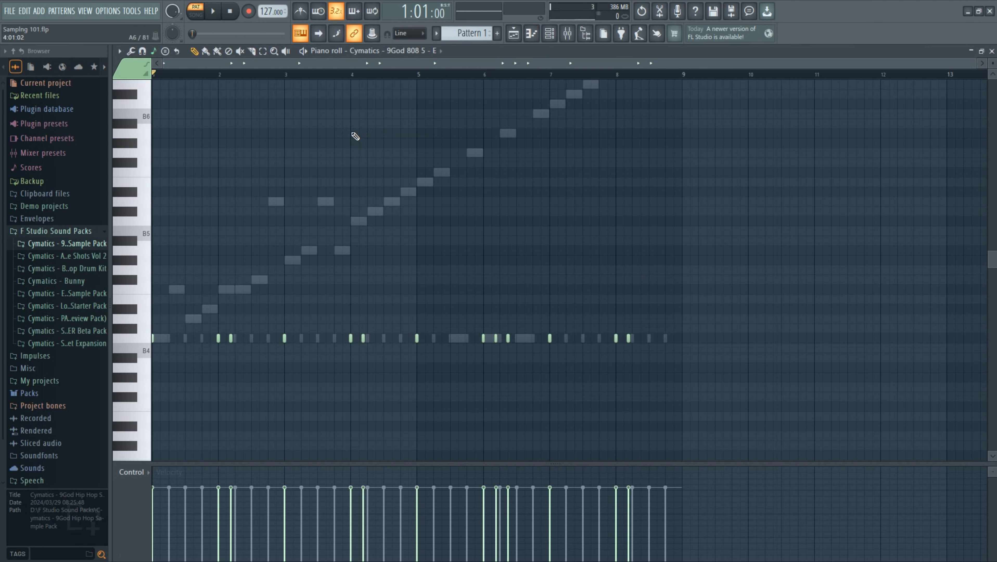
{"action": "scroll", "coordinate": [227, 278], "scroll_direction": "down", "scroll_amount": 4}
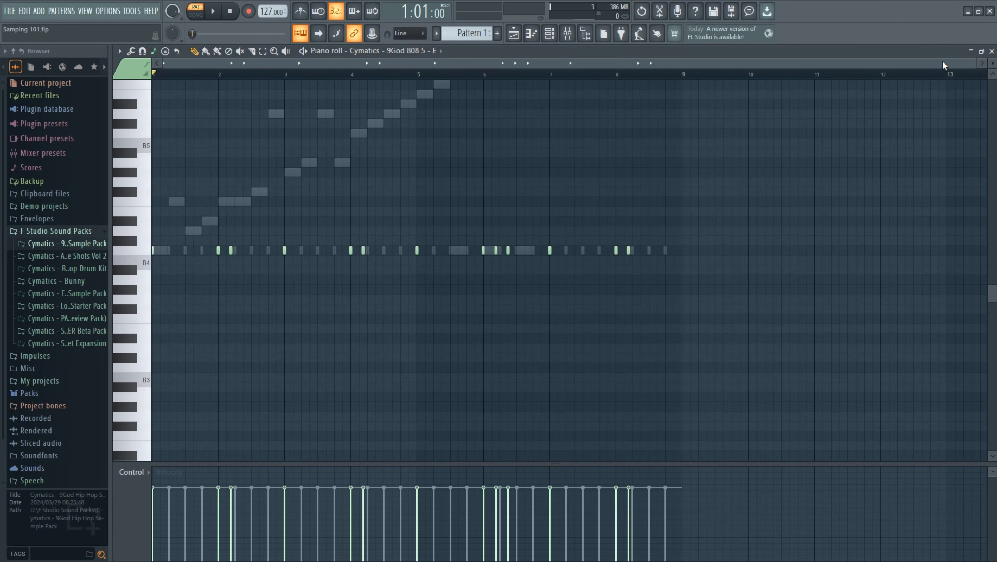
{"action": "left_click_drag", "start_coordinate": [980, 63], "coordinate": [564, 64]}
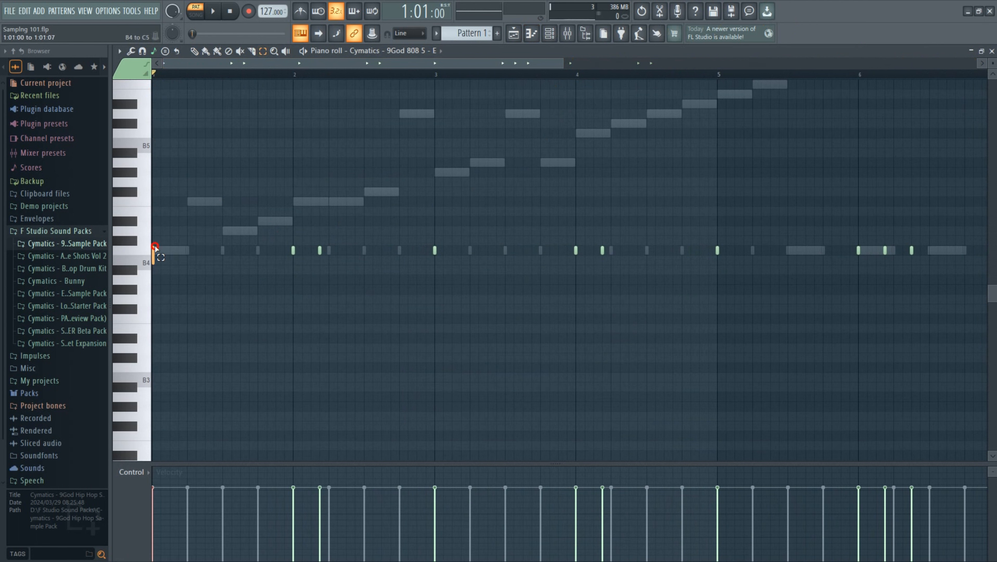
{"action": "left_click_drag", "start_coordinate": [154, 247], "coordinate": [975, 252]}
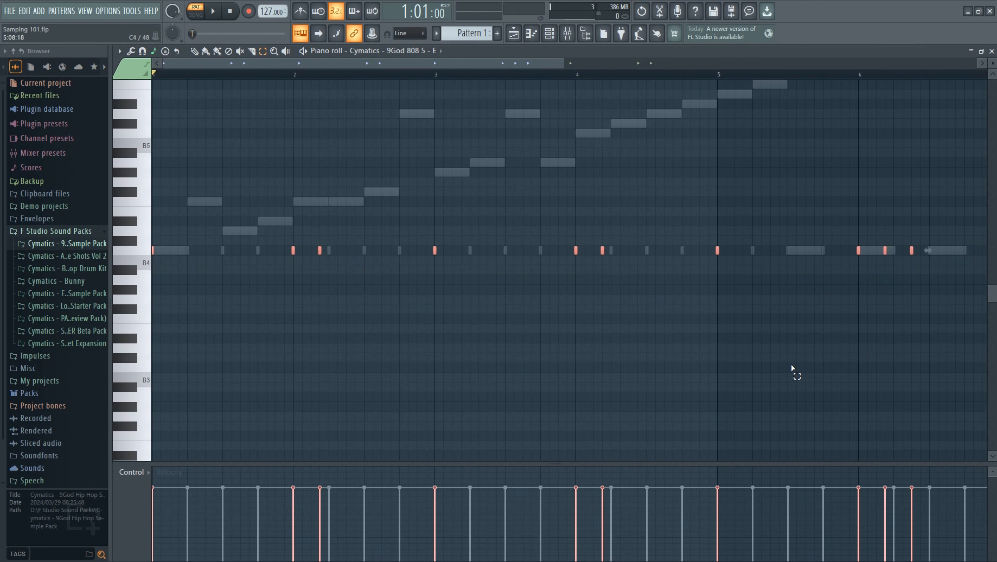
{"action": "left_click_drag", "start_coordinate": [477, 66], "coordinate": [964, 63]}
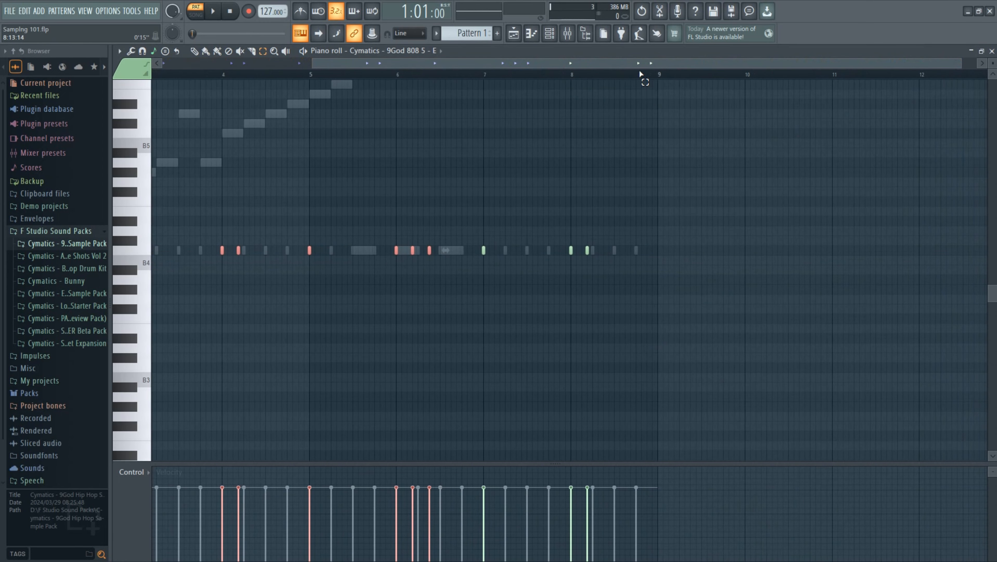